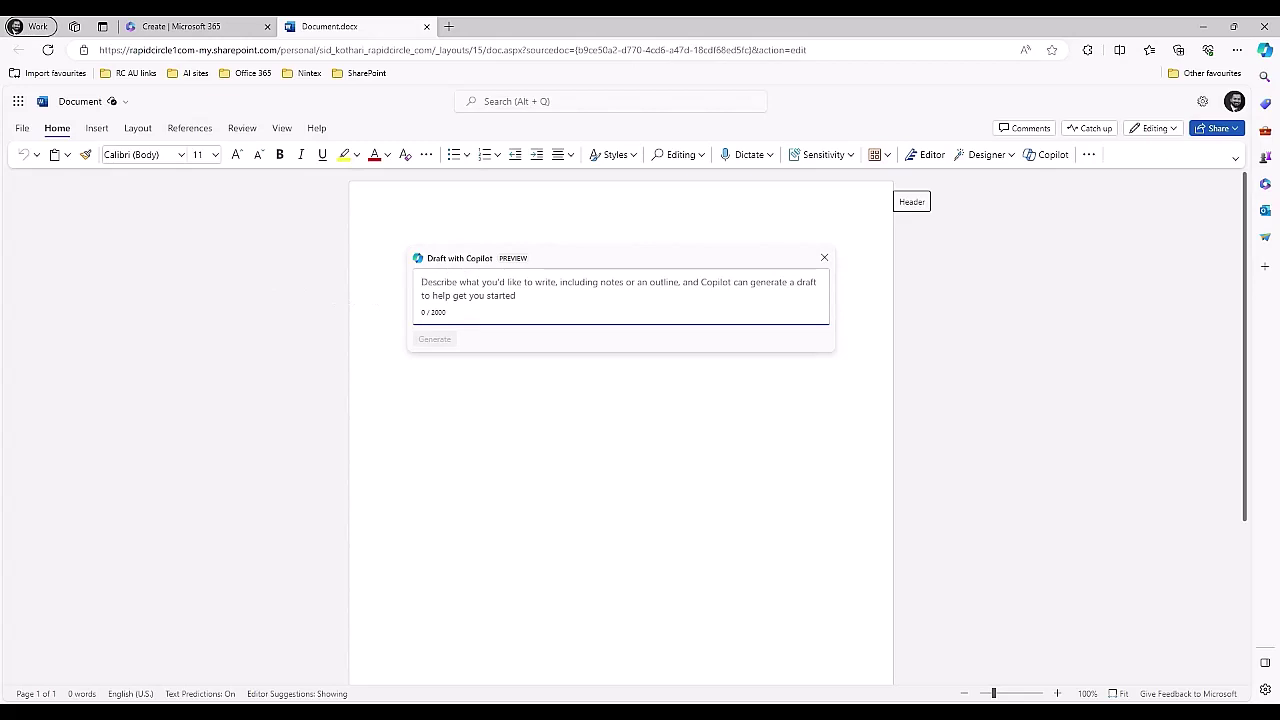
- Enter the Copilot draft prompt 'Usage of copilot for business productivity using Word for end users' and generate it
text(Us)
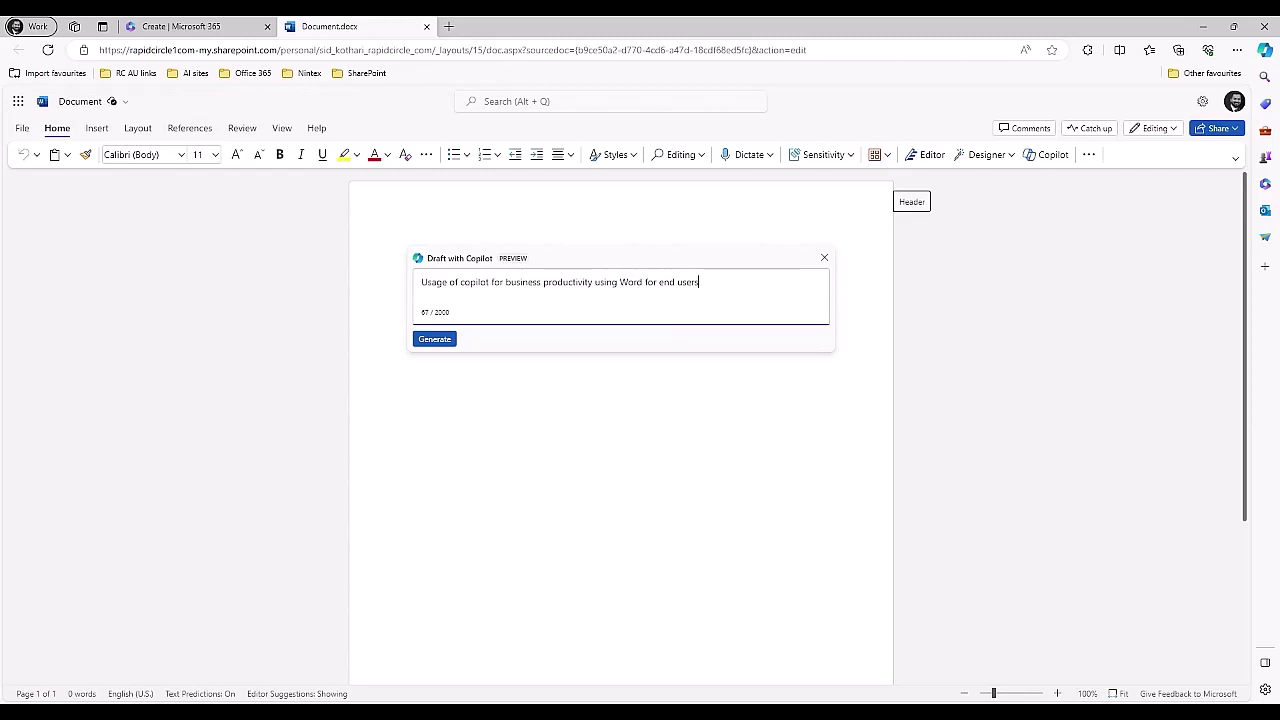
click(434, 340)
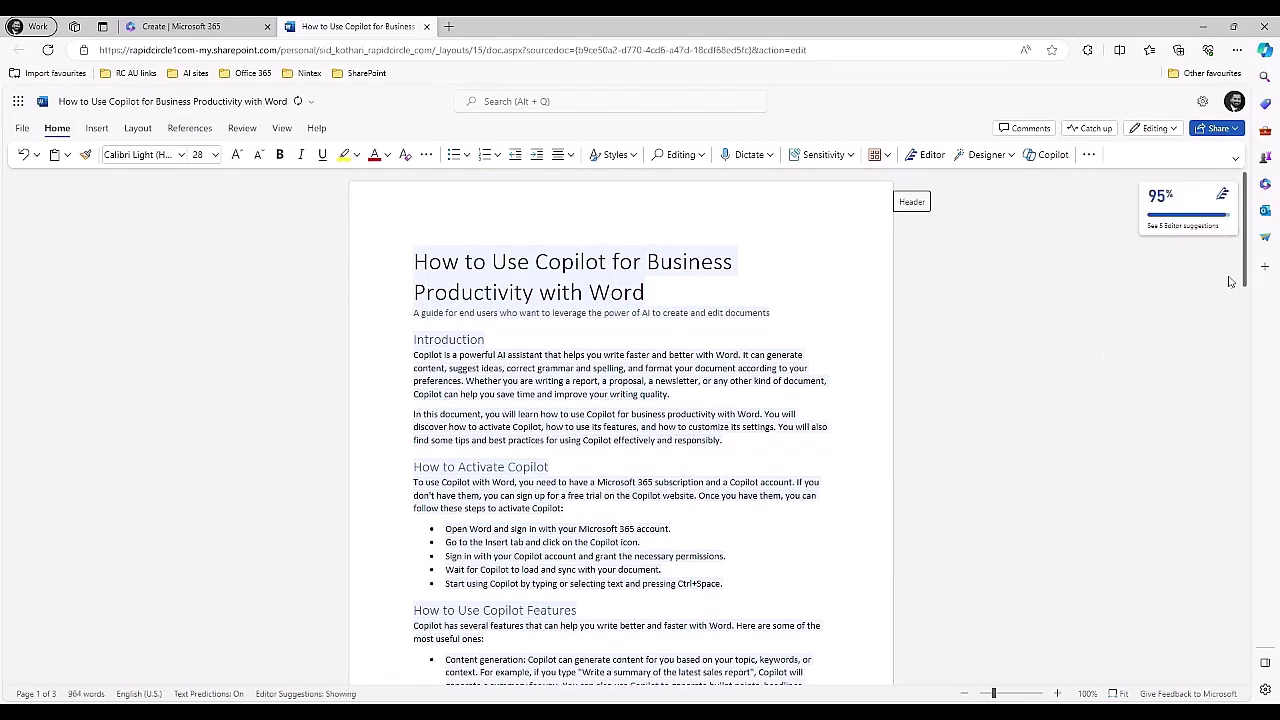
- Review the generated 'How to Use Copilot for Business Productivity with Word' draft through its Conclusion and keep it
mouse_move(1246, 273)
mouse_down()
mouse_move(1256, 604)
mouse_move(1257, 590)
mouse_up()
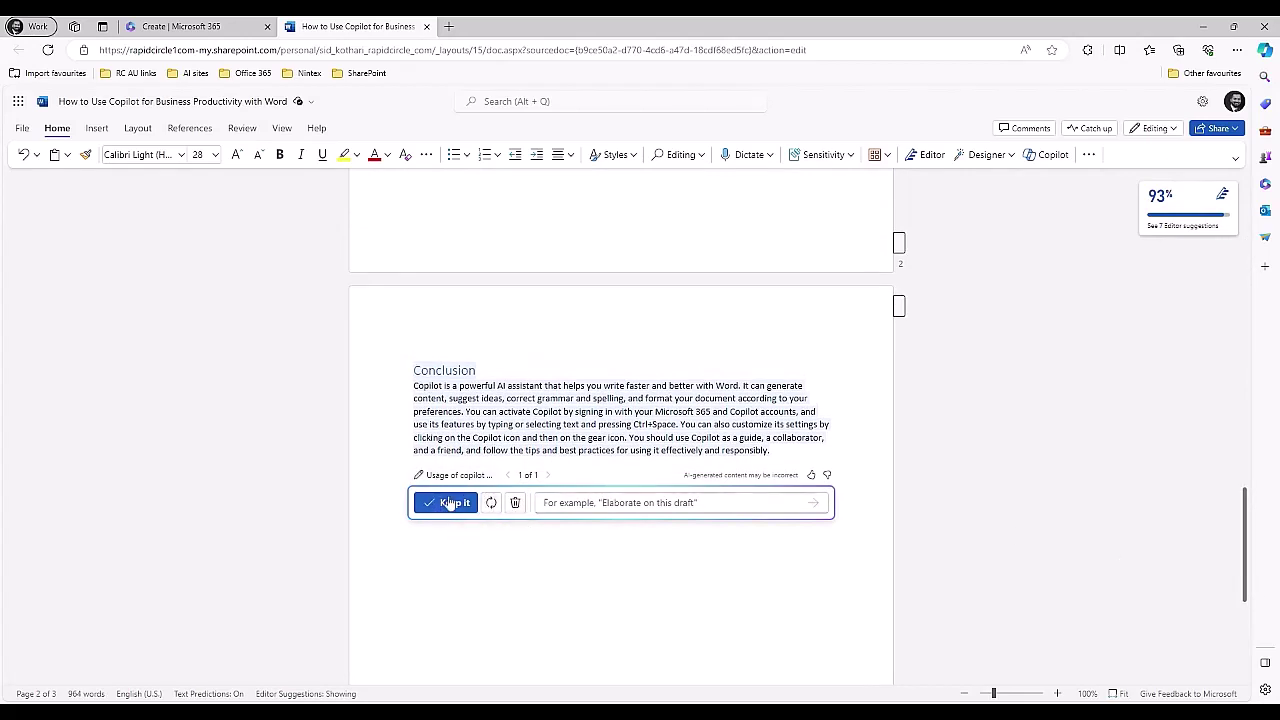
click(447, 503)
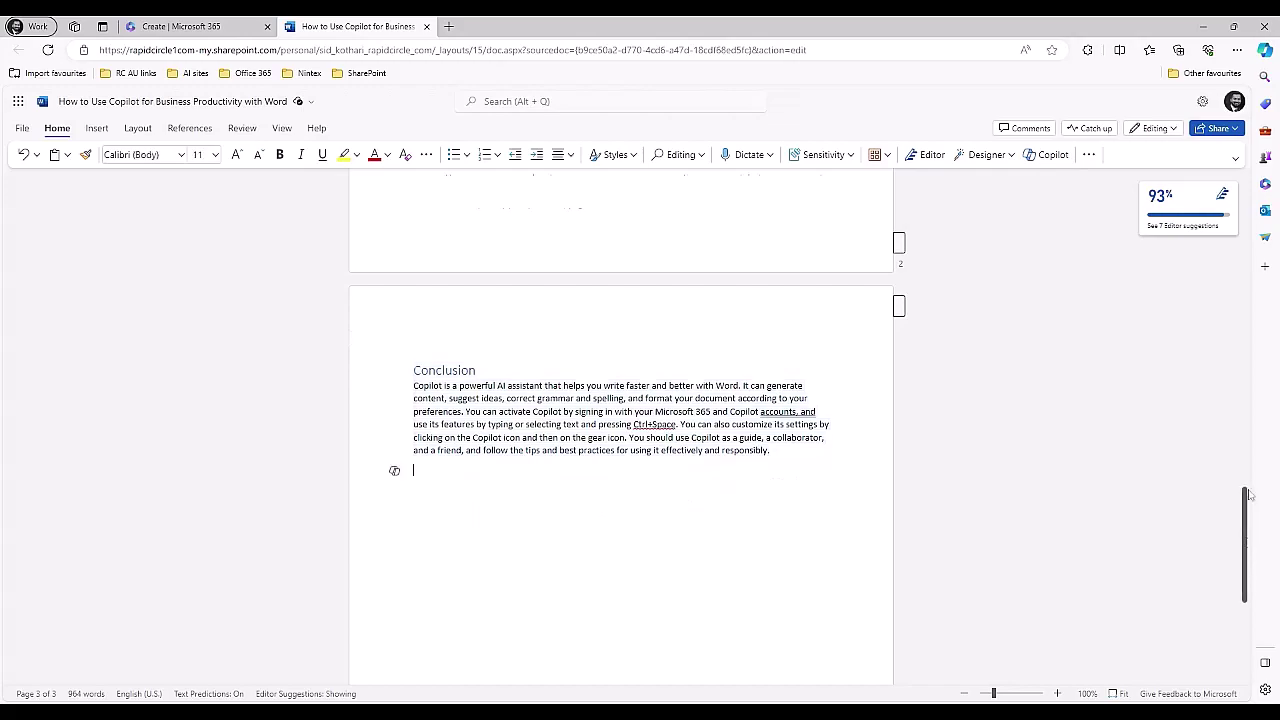
- Turn the five activation bullets into a Copilot Step/Instruction table with a narrowed Step column, and keep it
drag(1248, 543, 1275, 262)
scroll(1180, 247, up, 2)
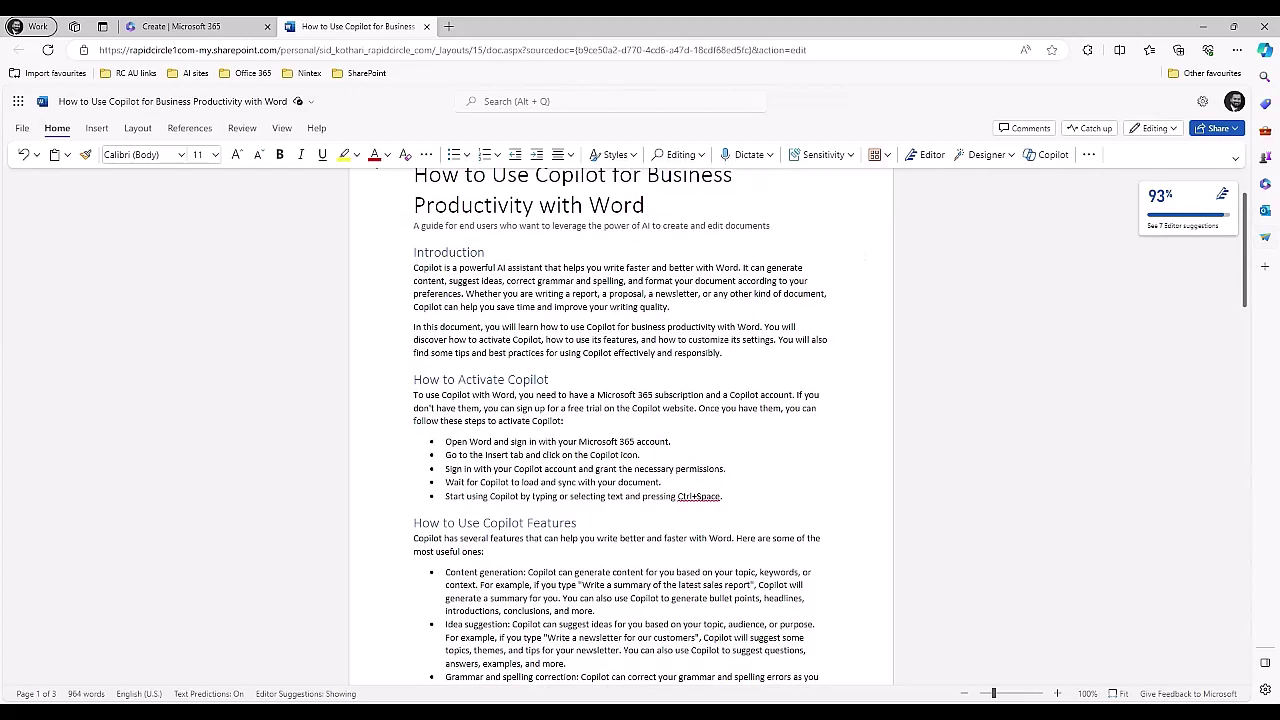
drag(445, 441, 698, 513)
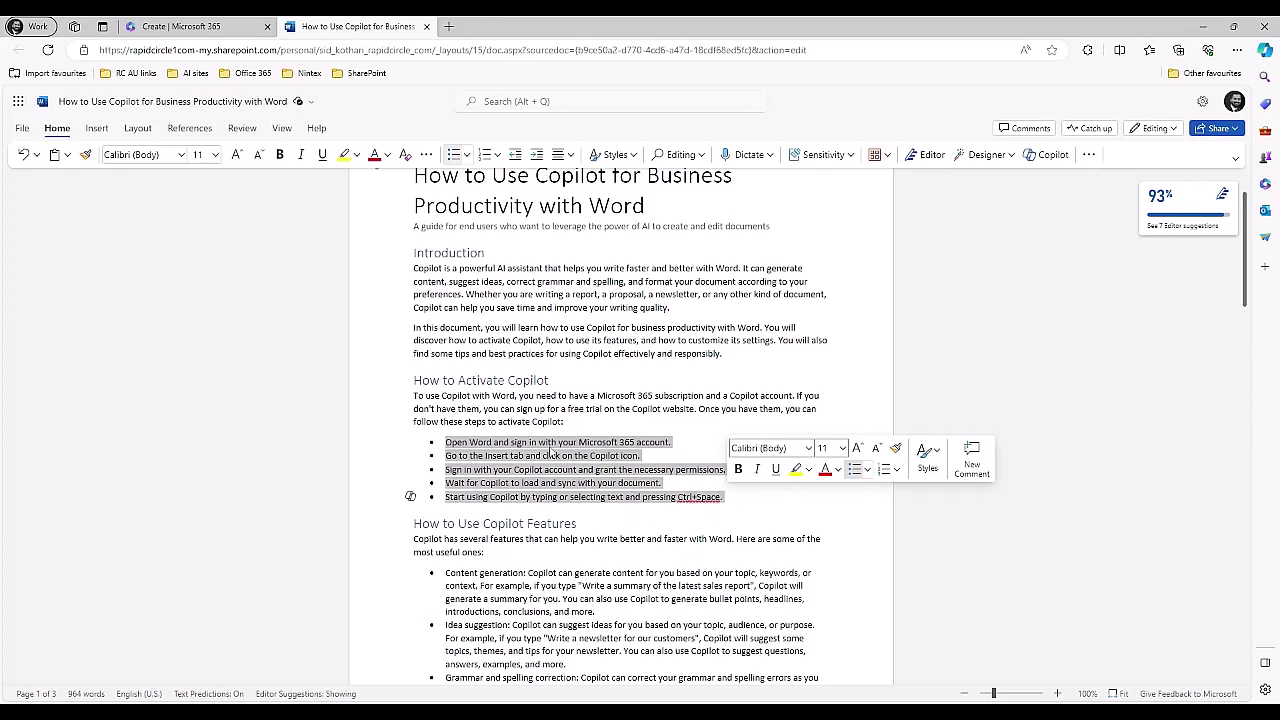
click(410, 497)
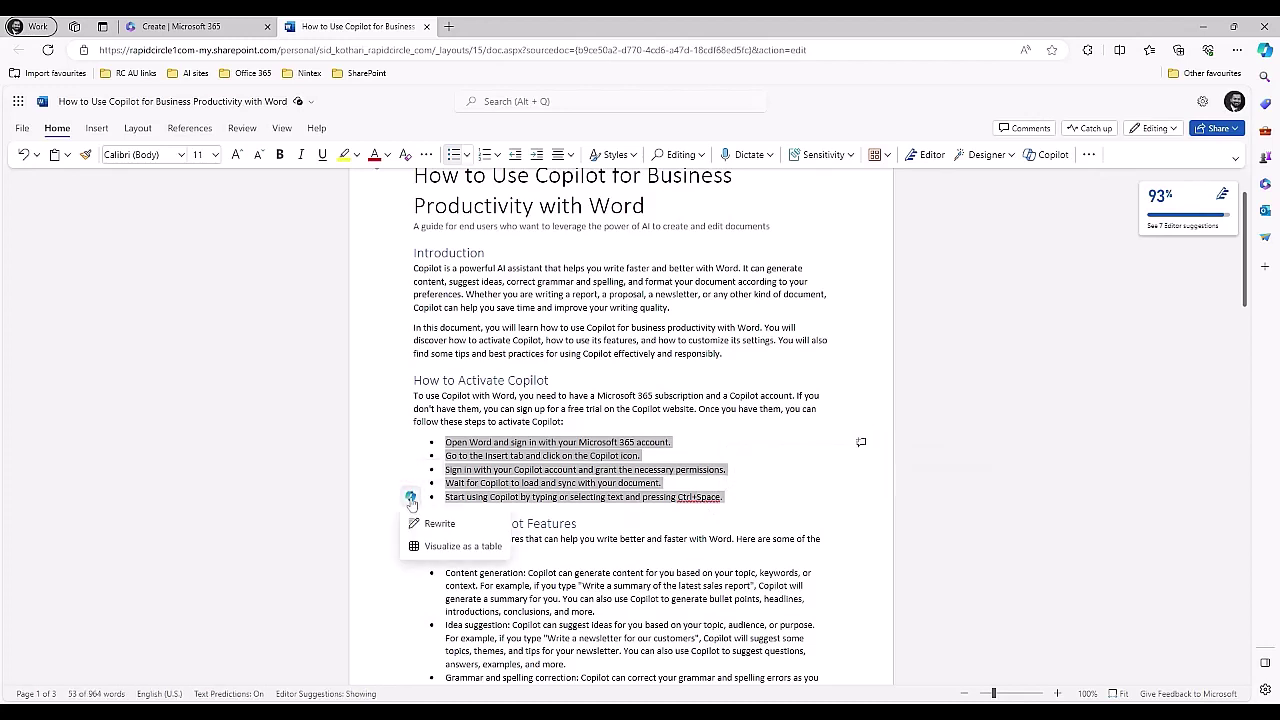
click(455, 546)
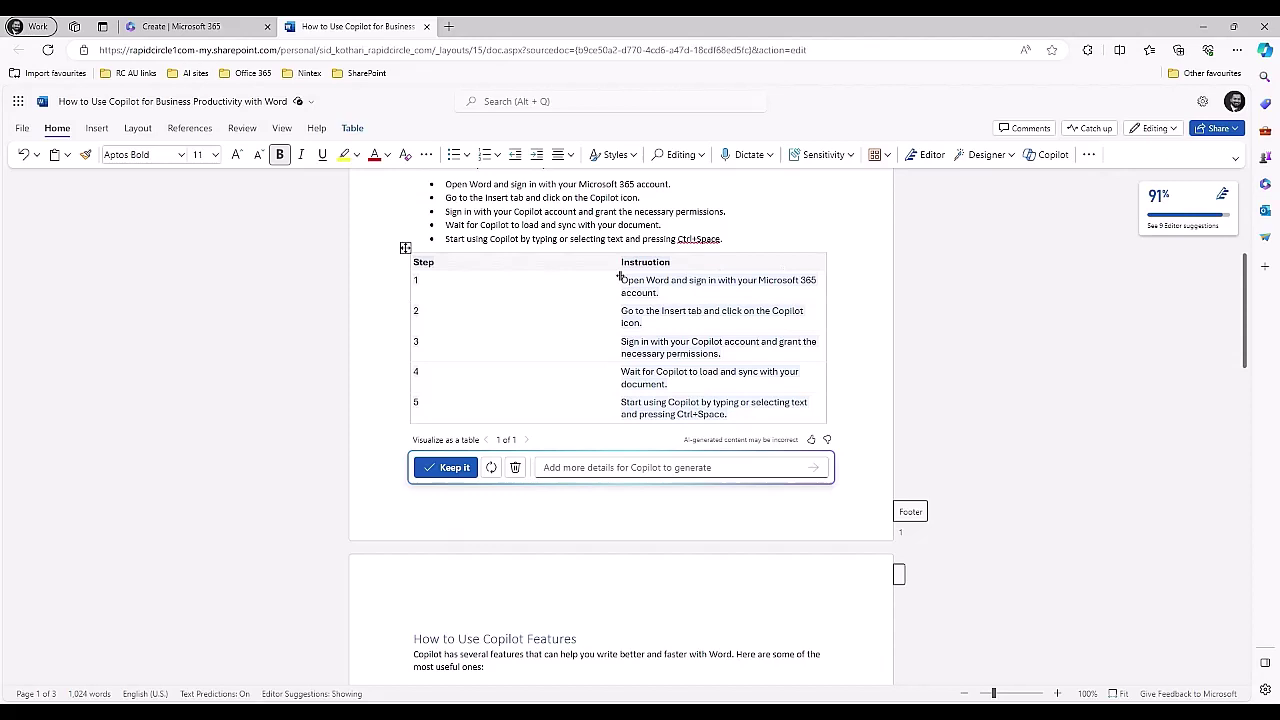
drag(620, 276, 455, 262)
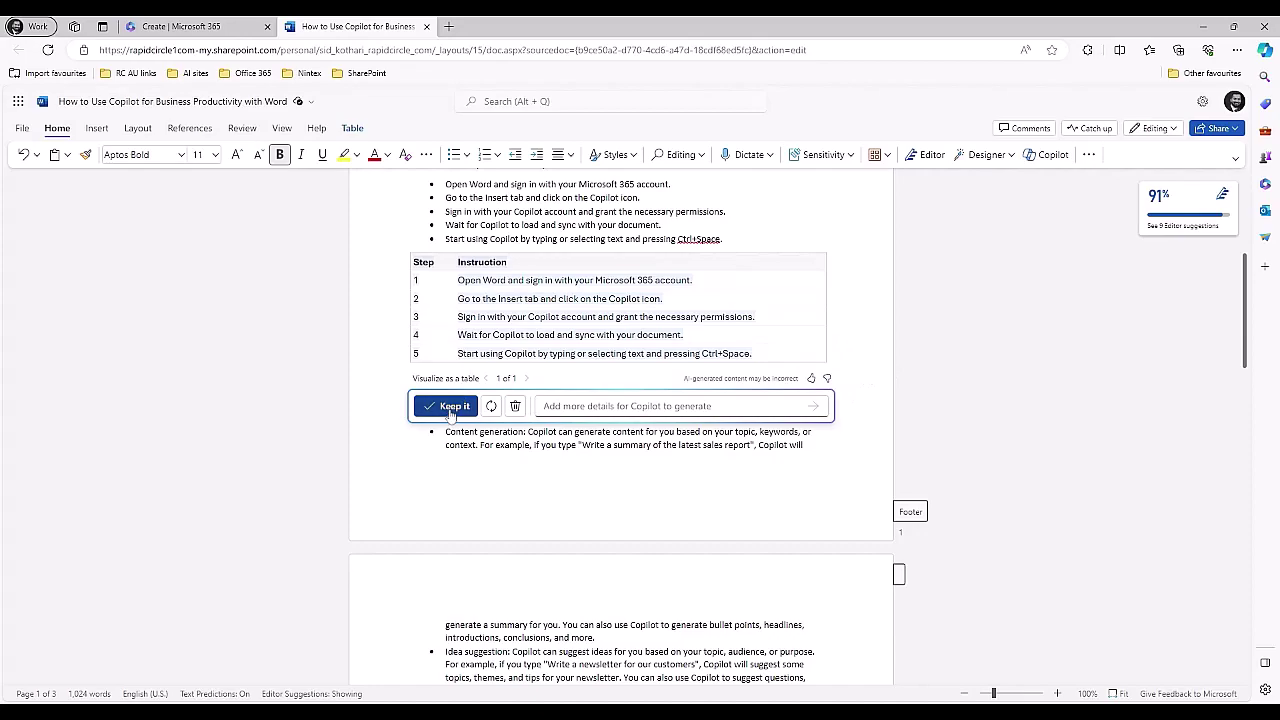
click(450, 406)
- Select both Introduction paragraphs and ask Copilot to Rewrite them
scroll(620, 430, up, 5)
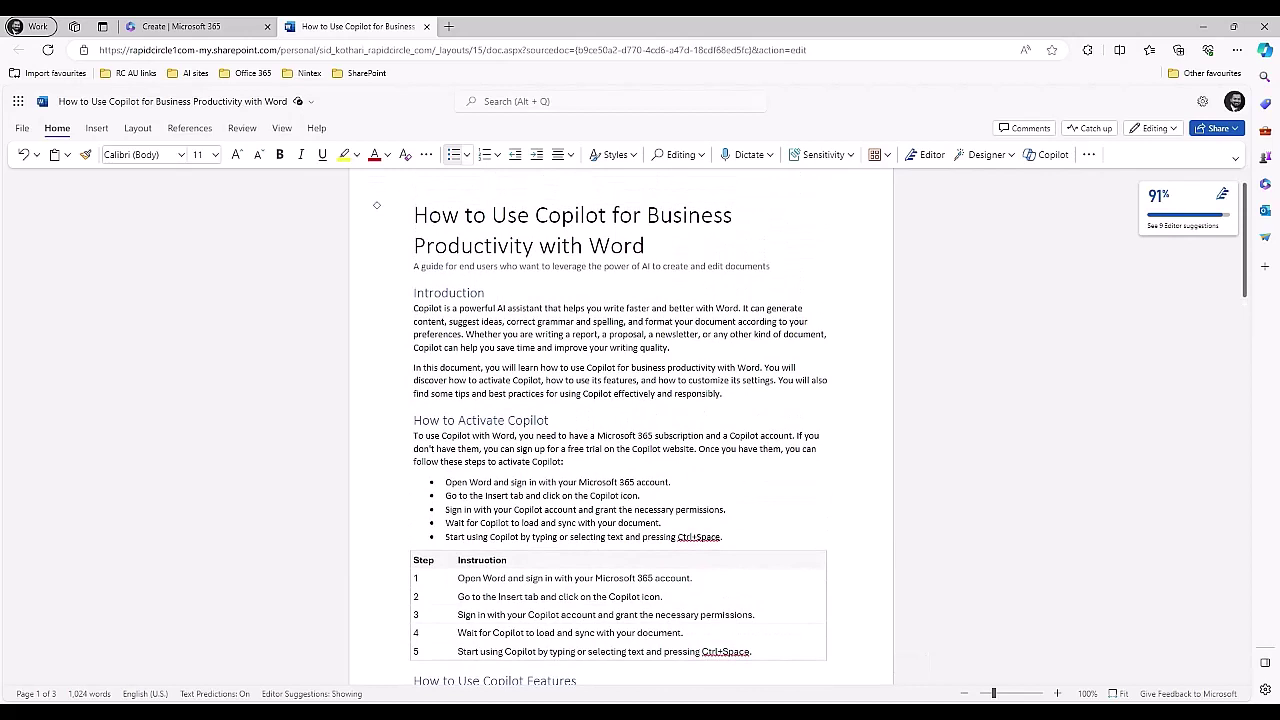
drag(722, 393, 424, 313)
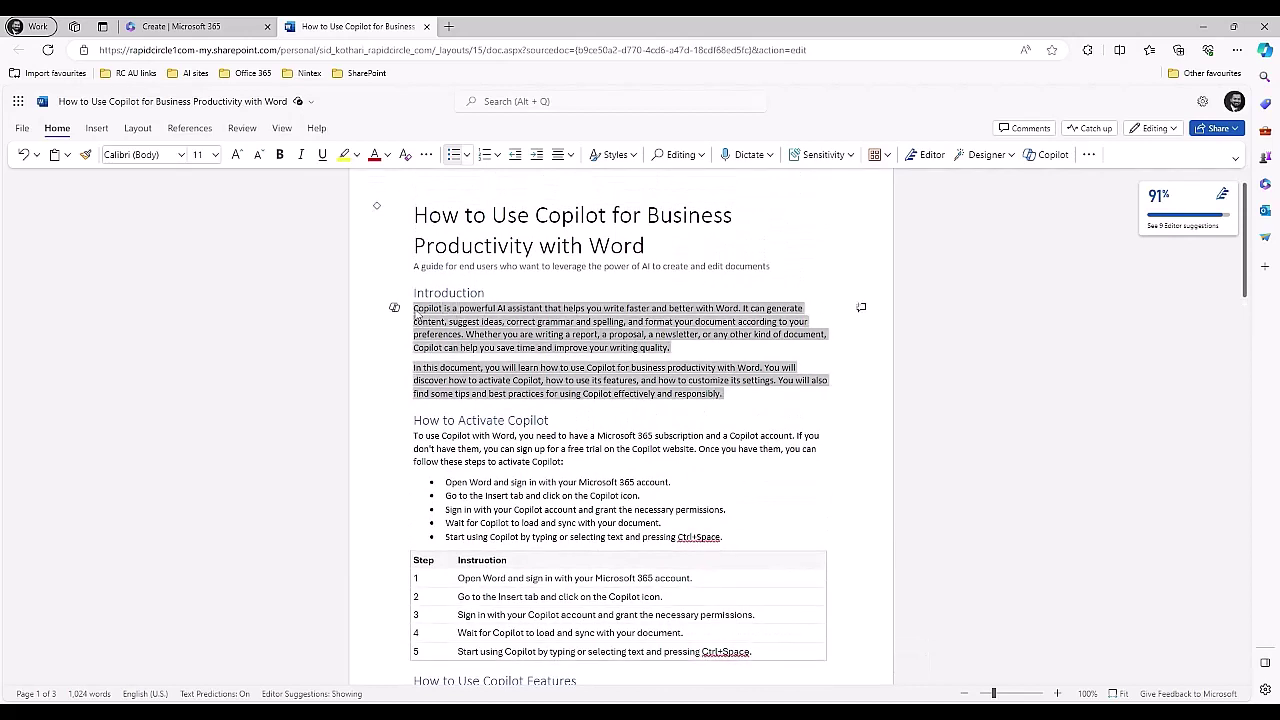
click(395, 308)
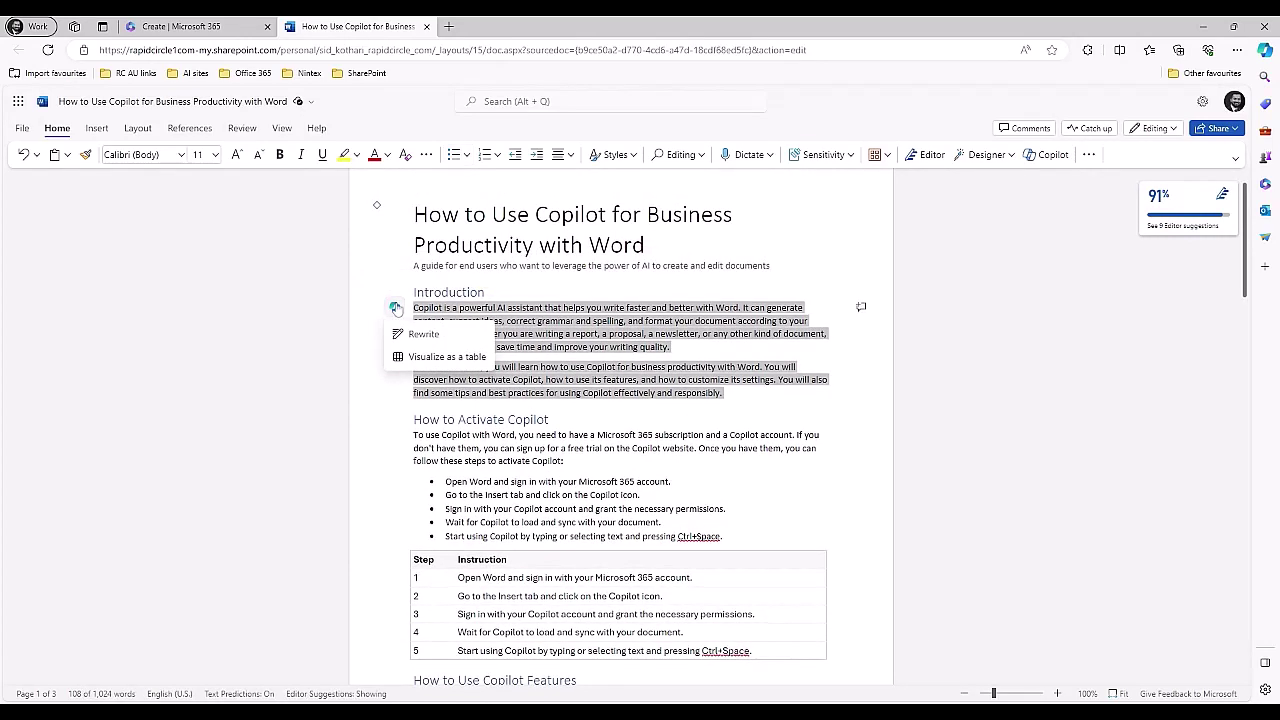
click(424, 334)
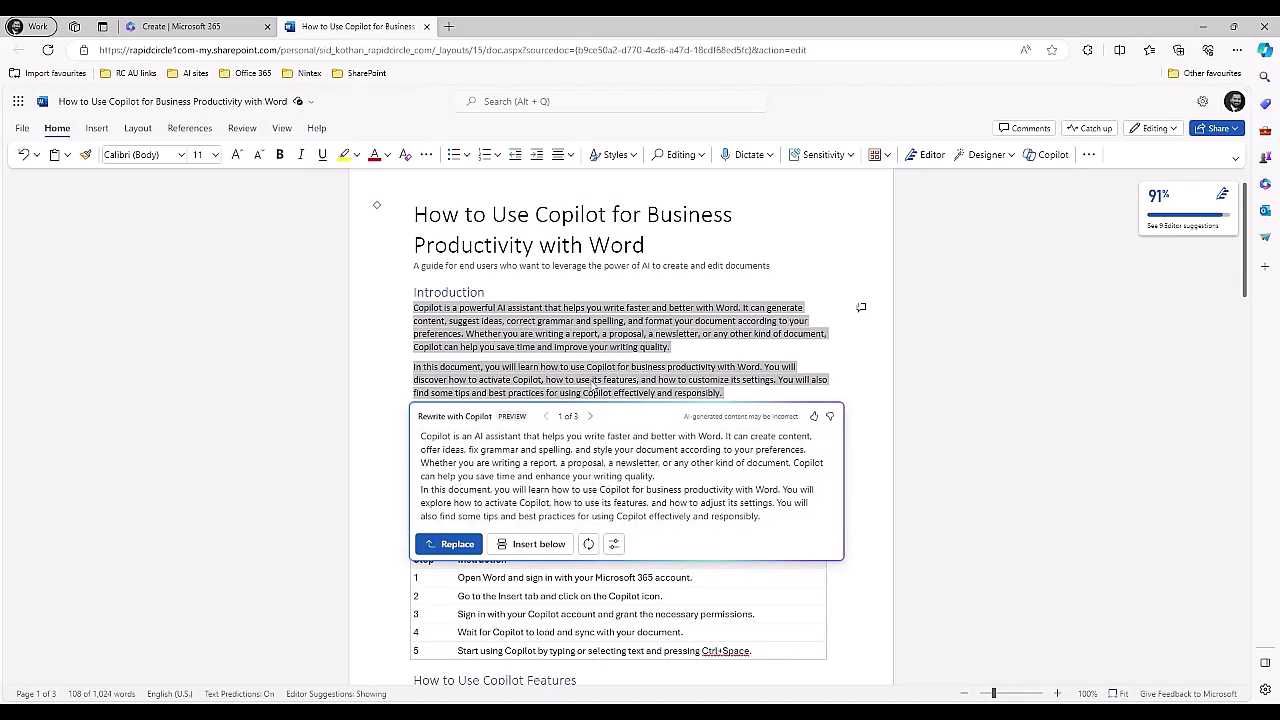
- Regenerate the Introduction rewrite with the tone set to Professional
click(614, 546)
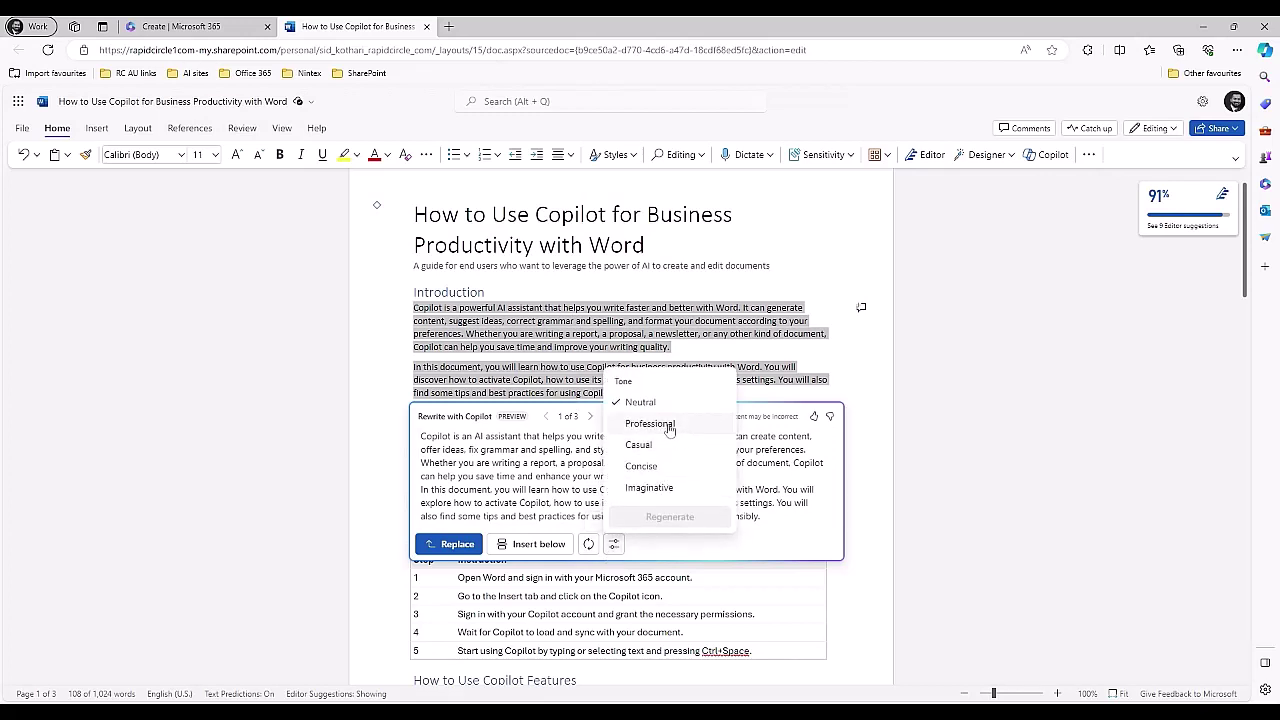
click(655, 428)
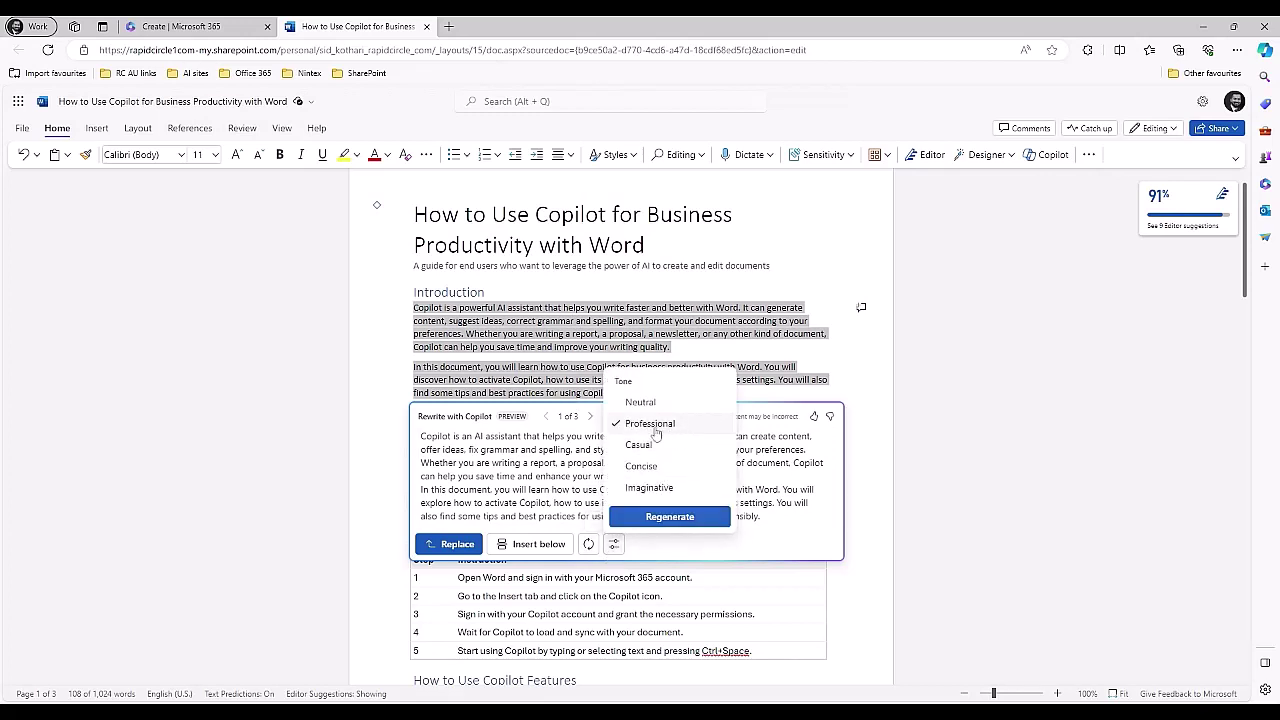
click(662, 519)
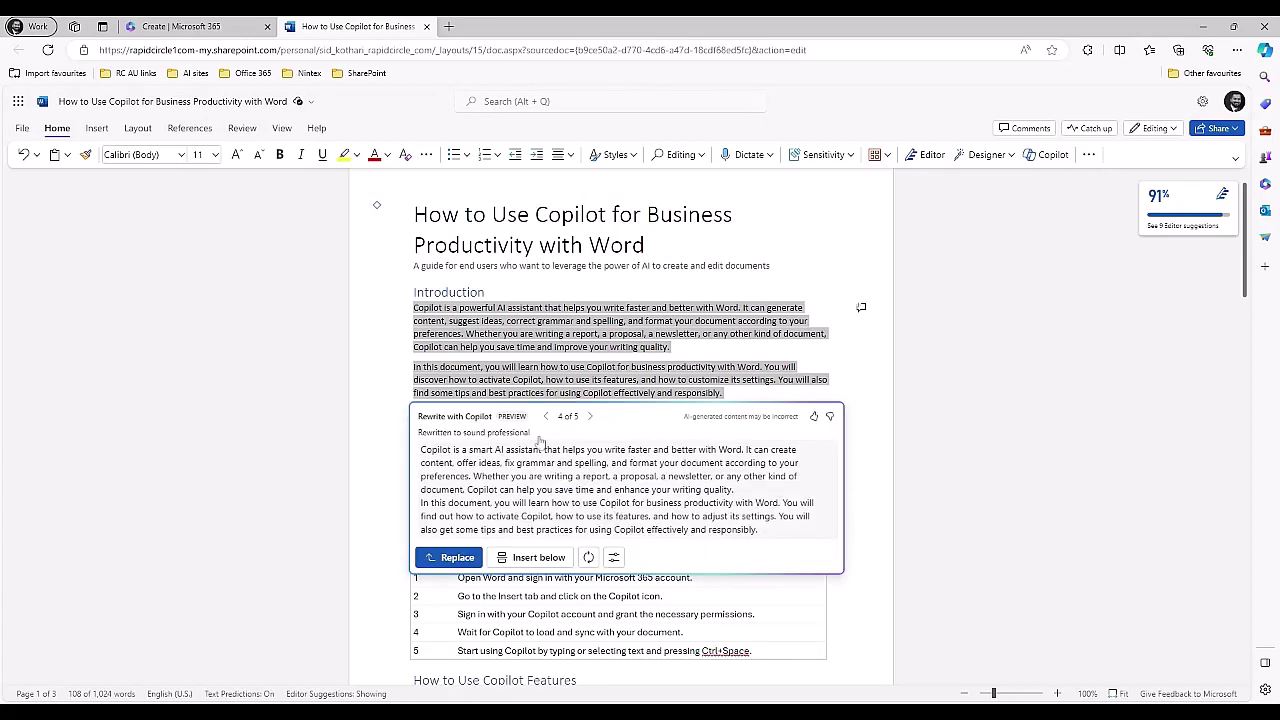
- Replace the original two Introduction paragraphs with the professional-tone rewrite
click(452, 559)
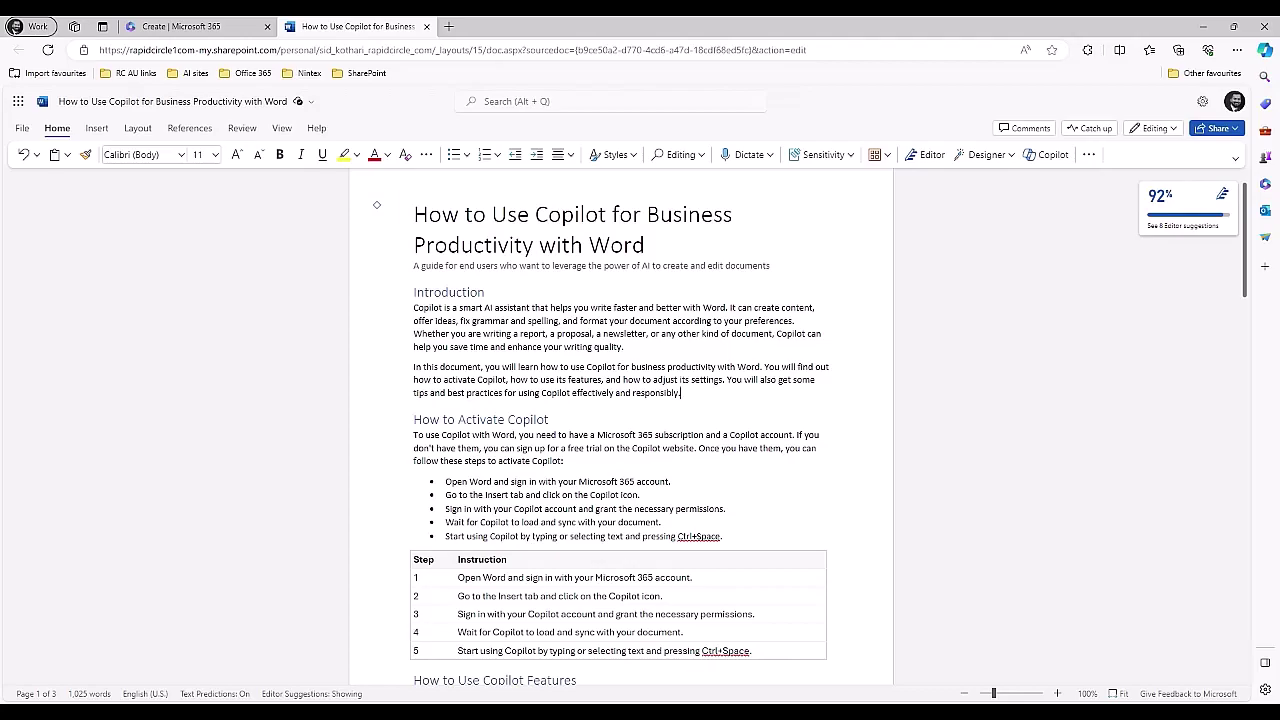
scroll(620, 430, down, 2)
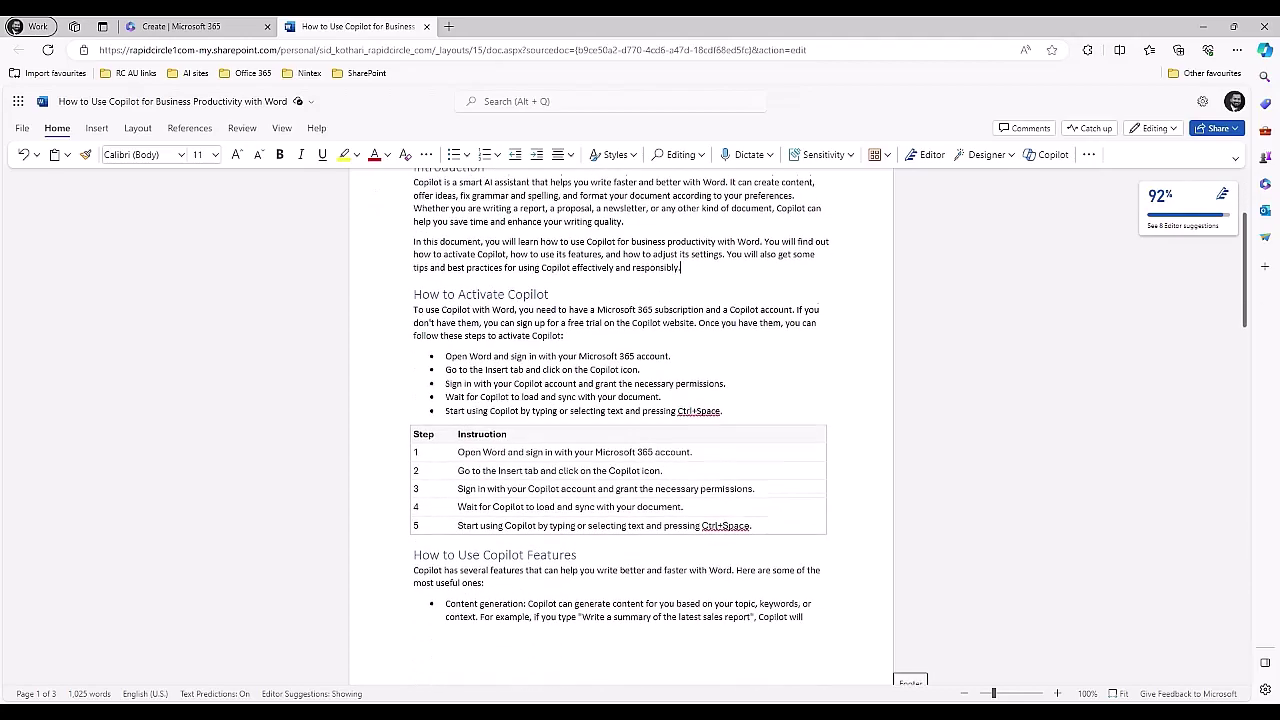